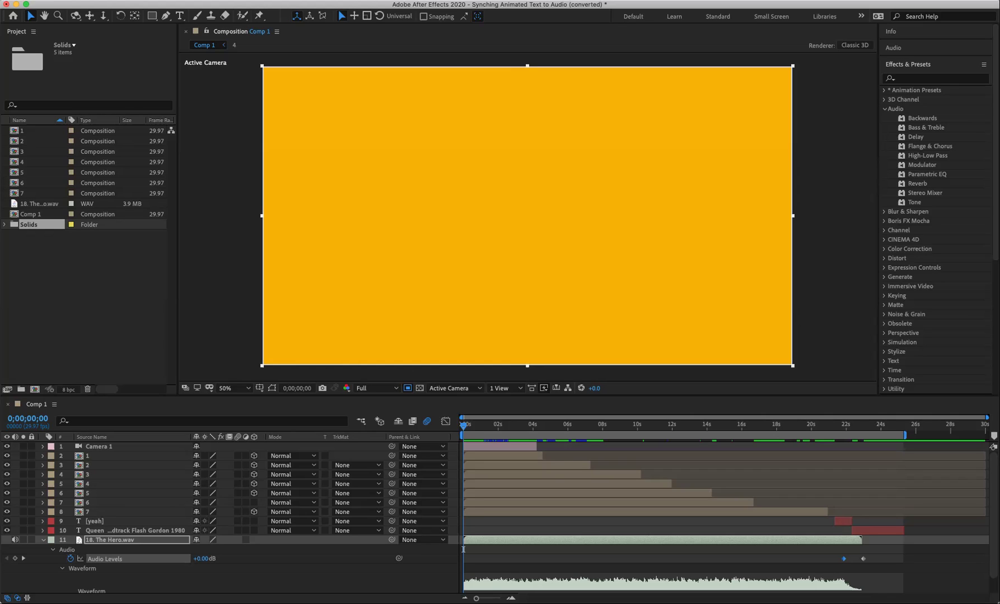
# Add Comp 1 to the Render Queue through File > Export
pyautogui.click(463, 550)
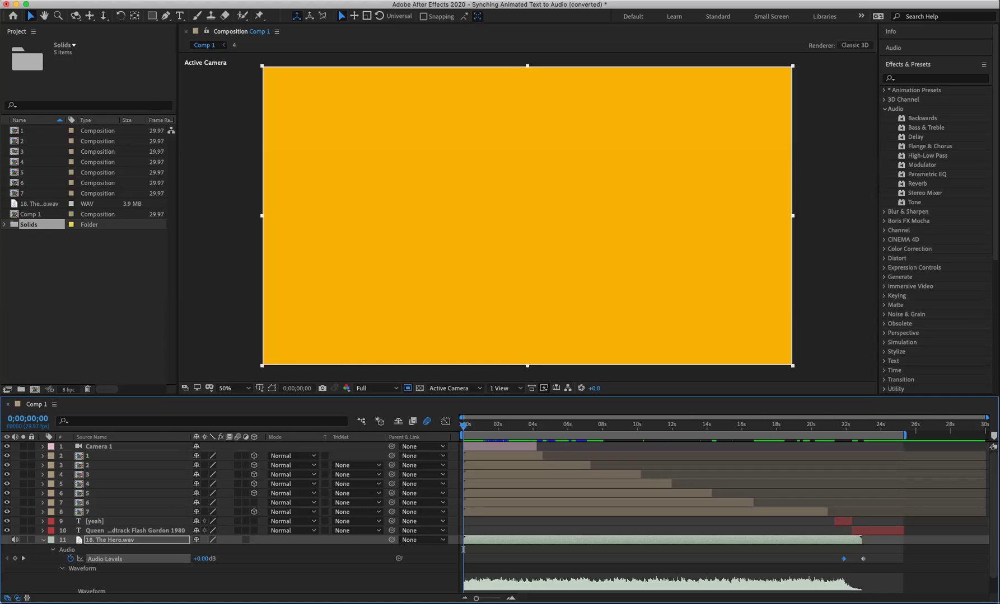
pyautogui.click(29, 1)
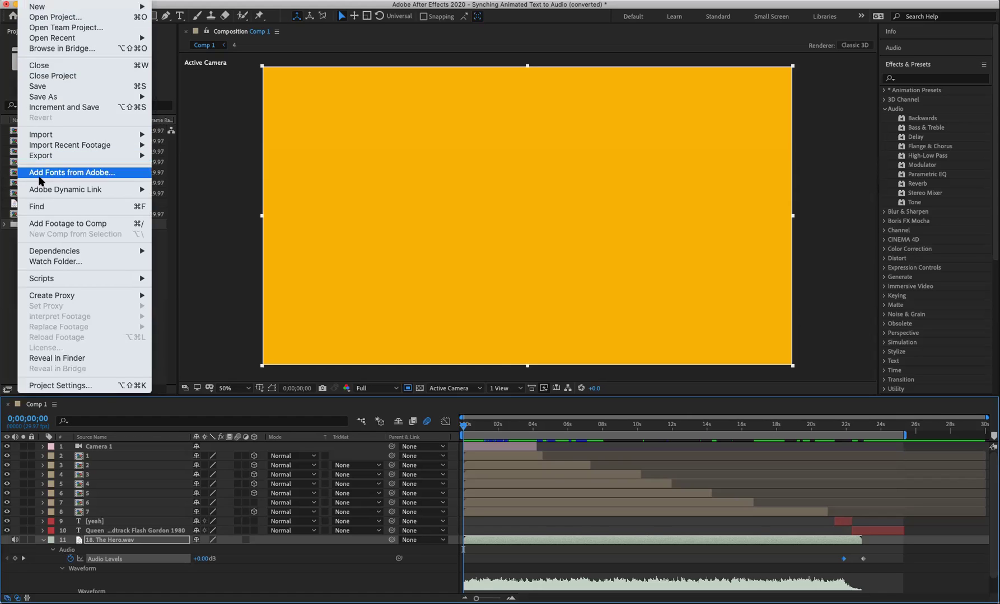
pyautogui.moveTo(49, 157)
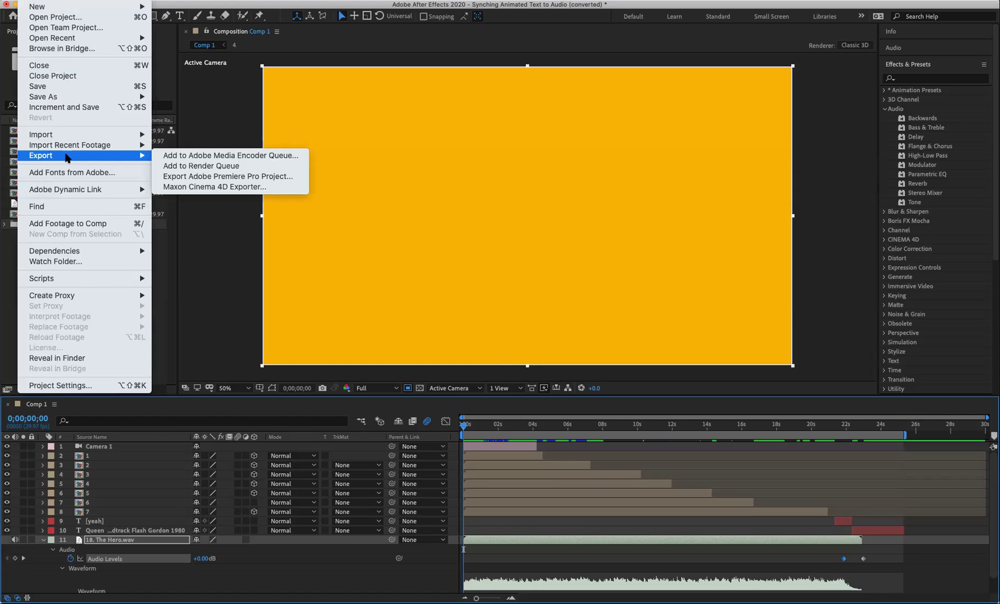
pyautogui.click(166, 165)
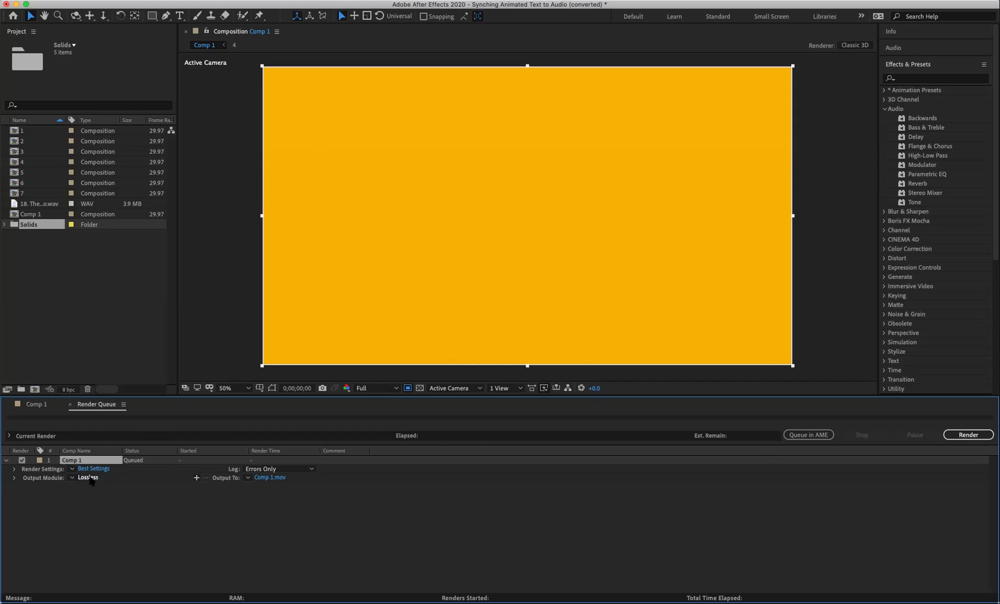
# Open the Lossless output module settings and keep Stereo audio
pyautogui.click(88, 478)
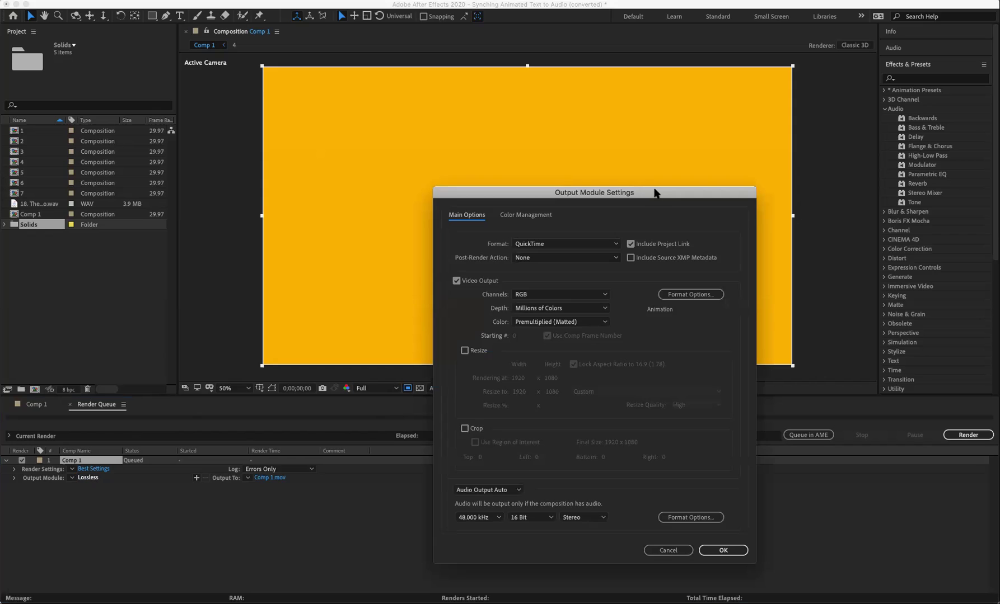
pyautogui.moveTo(651, 195); pyautogui.dragTo(610, 156)
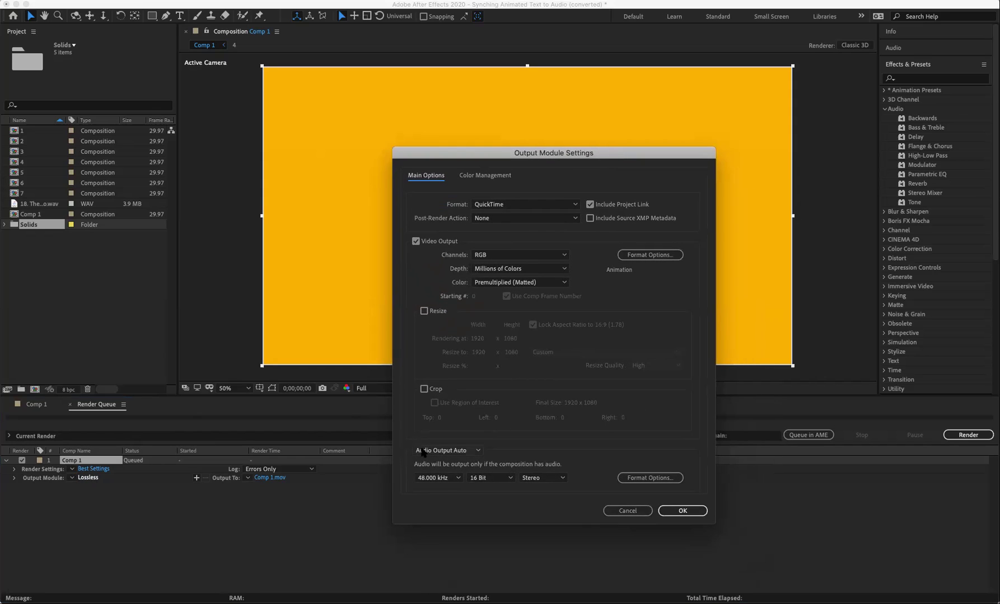
pyautogui.click(561, 483)
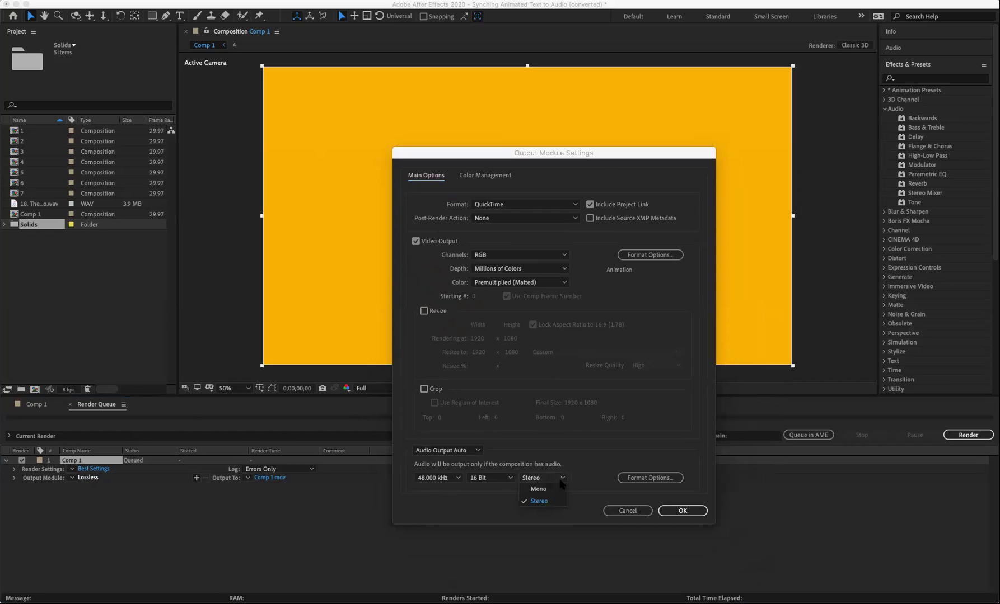
pyautogui.click(474, 513)
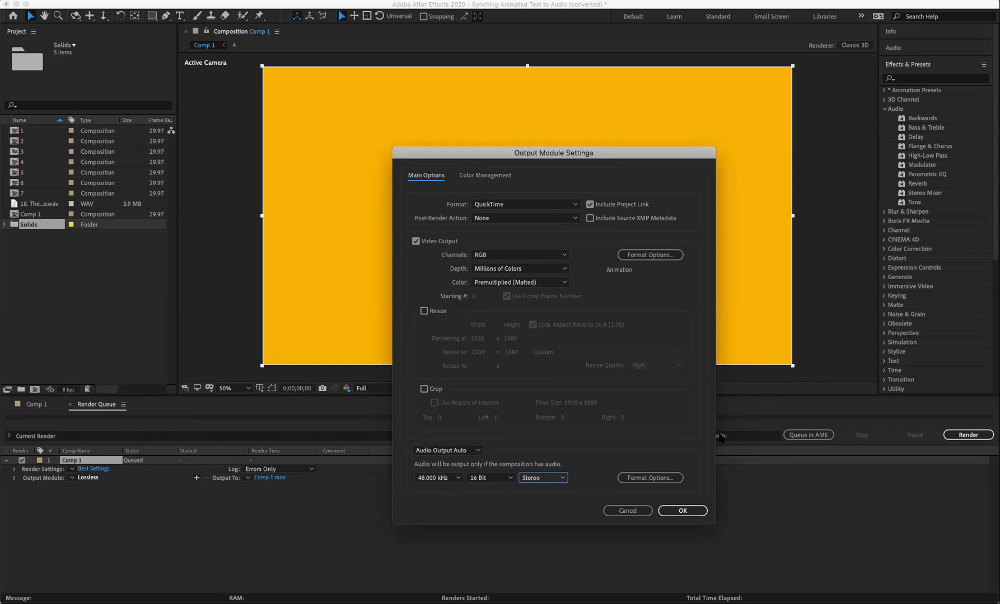
# Review Format Options unchanged and keep QuickTime as the output format
pyautogui.click(648, 256)
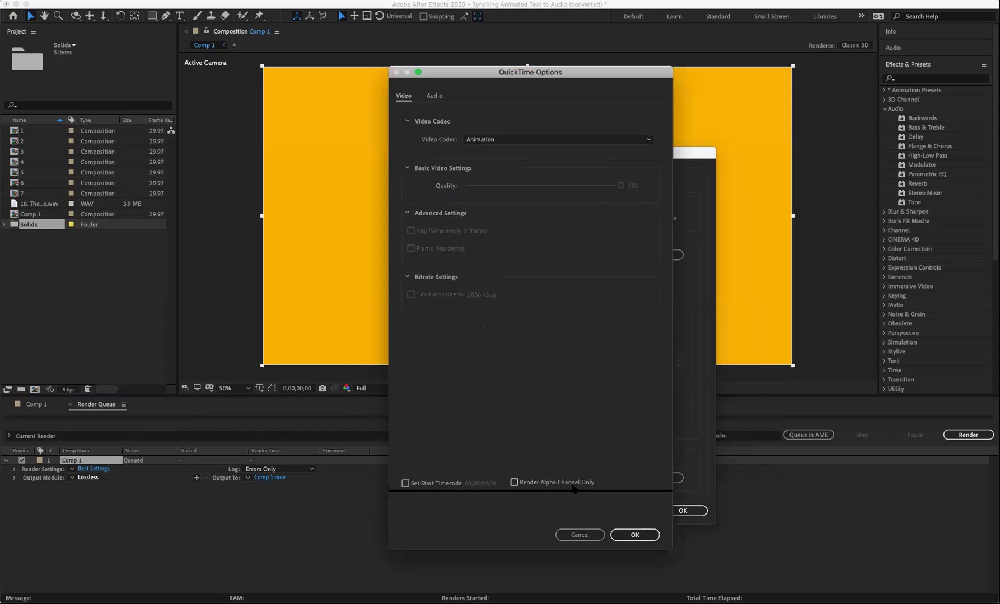
pyautogui.click(582, 535)
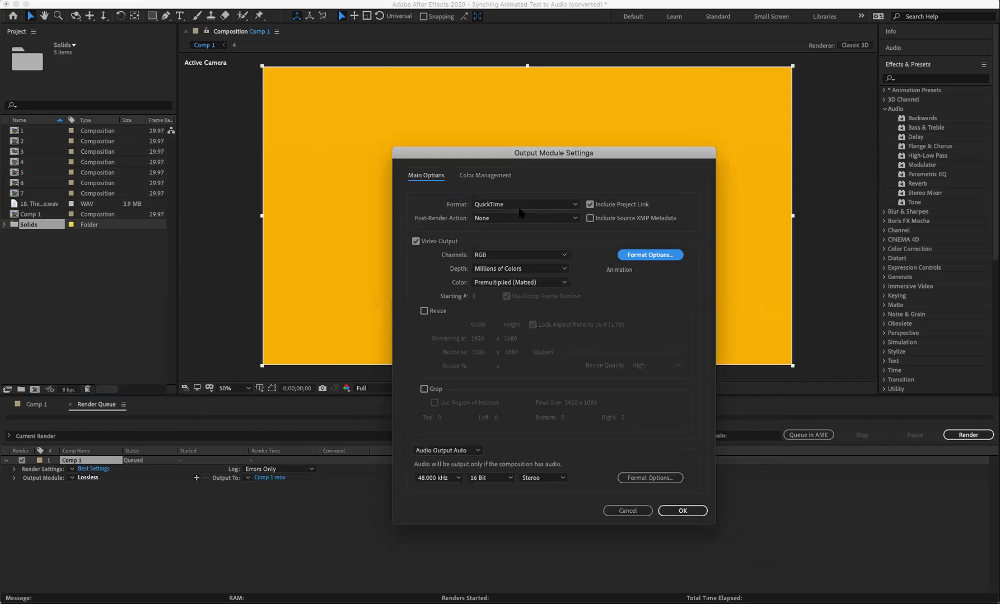
pyautogui.click(569, 206)
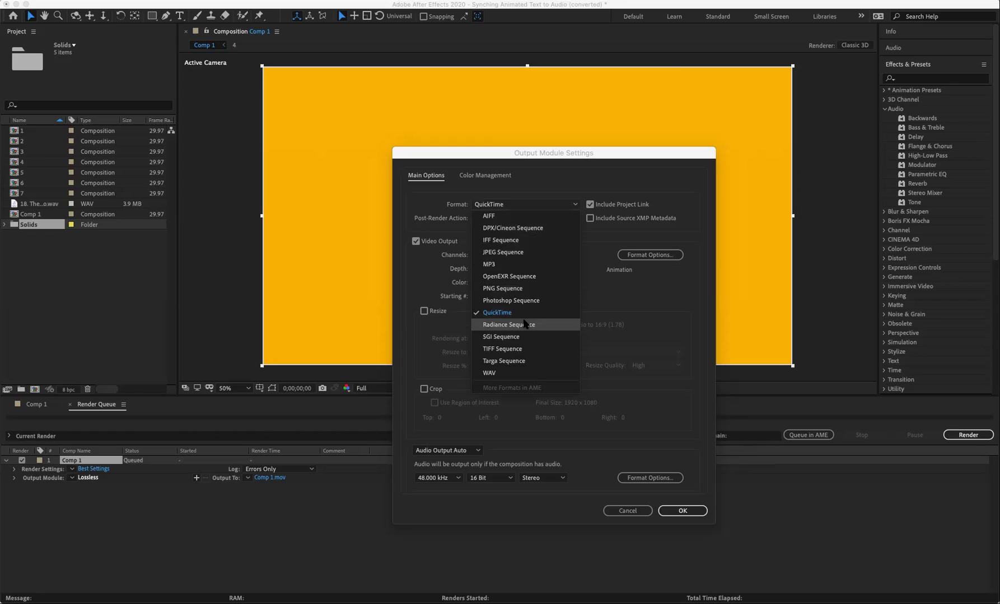
pyautogui.click(641, 177)
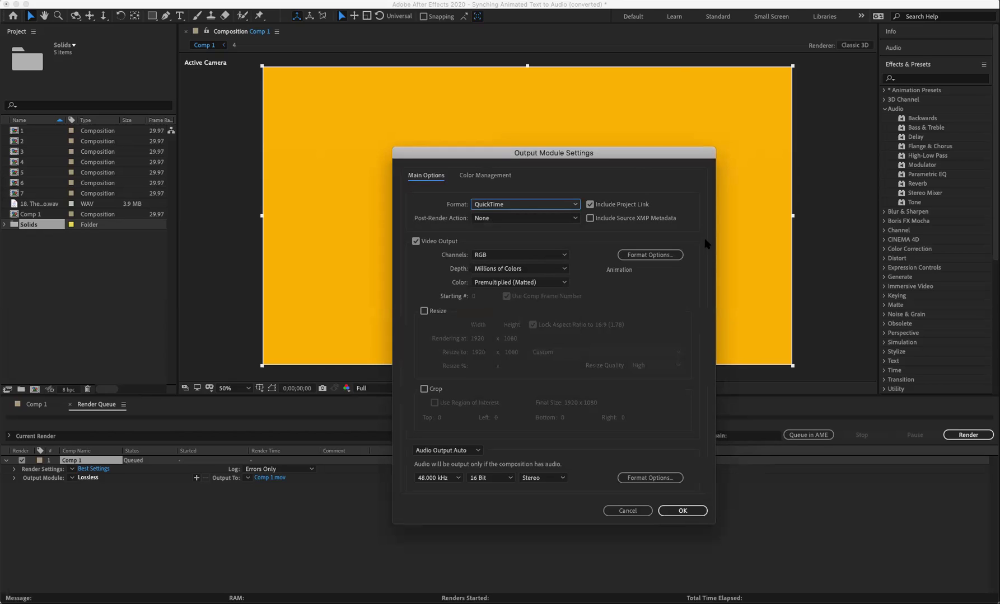
# Set the QuickTime video codec to Apple ProRes 422 and confirm both dialogs
pyautogui.click(652, 257)
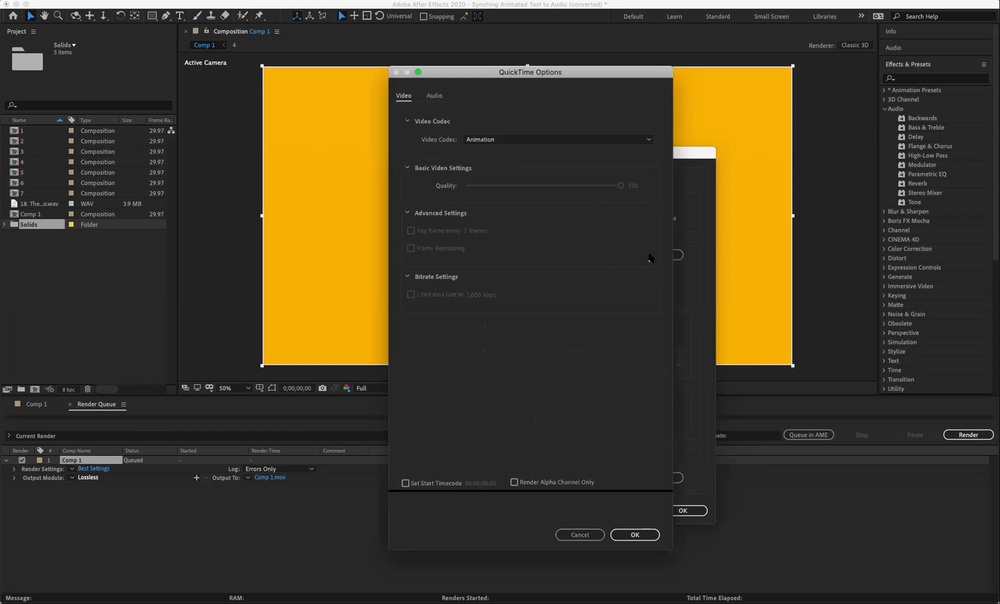
pyautogui.moveTo(457, 73); pyautogui.dragTo(449, 173)
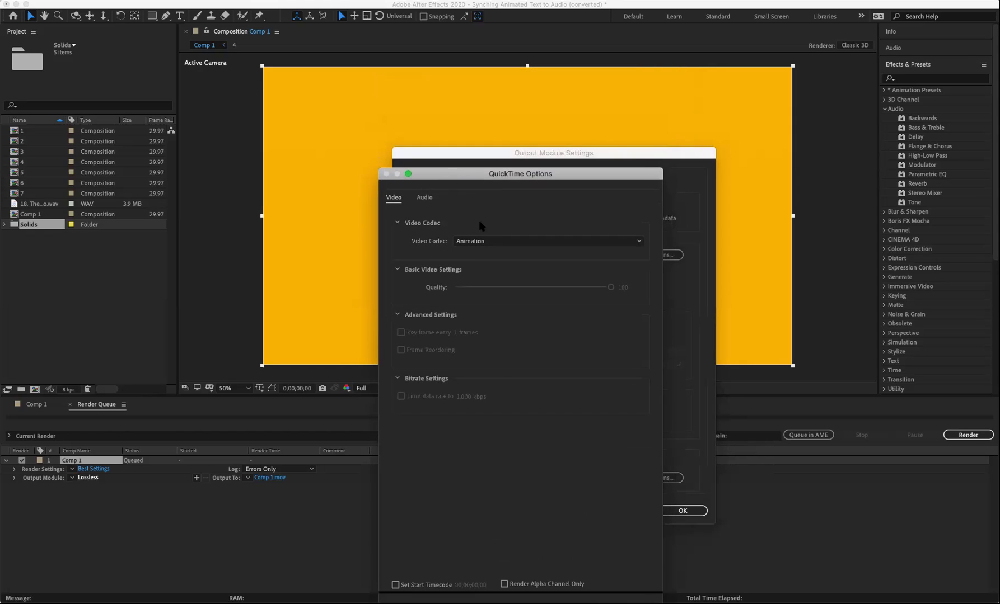
pyautogui.click(565, 244)
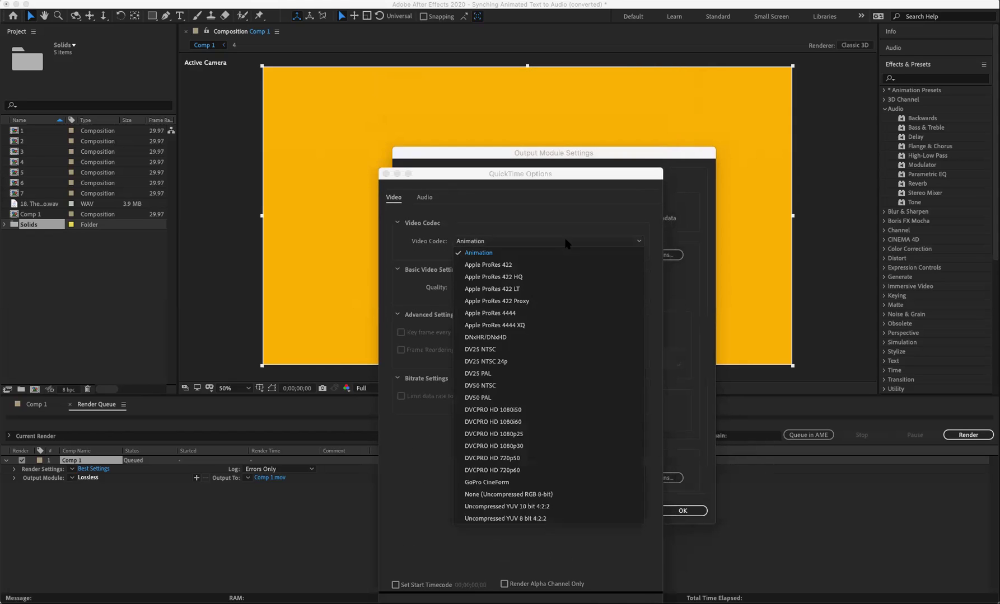
pyautogui.click(519, 266)
pyautogui.moveTo(548, 175); pyautogui.dragTo(531, 161)
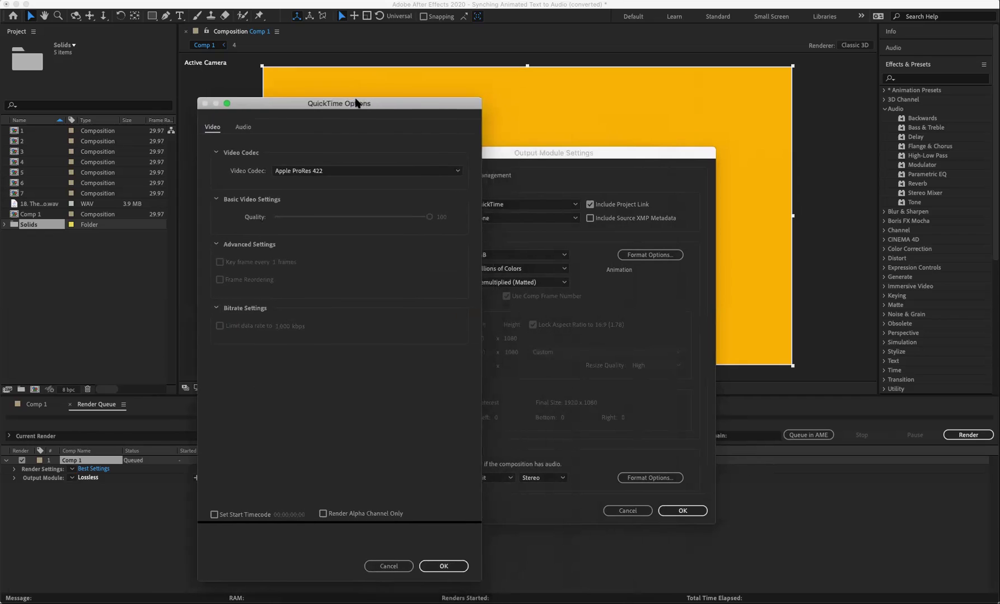
pyautogui.moveTo(356, 103); pyautogui.dragTo(331, 105)
pyautogui.click(369, 173)
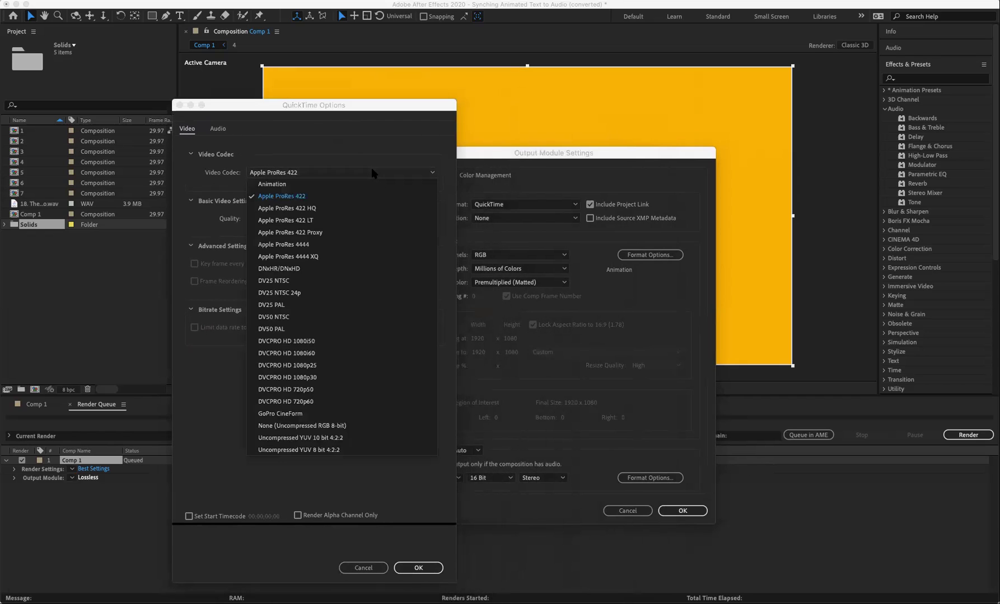
pyautogui.click(385, 139)
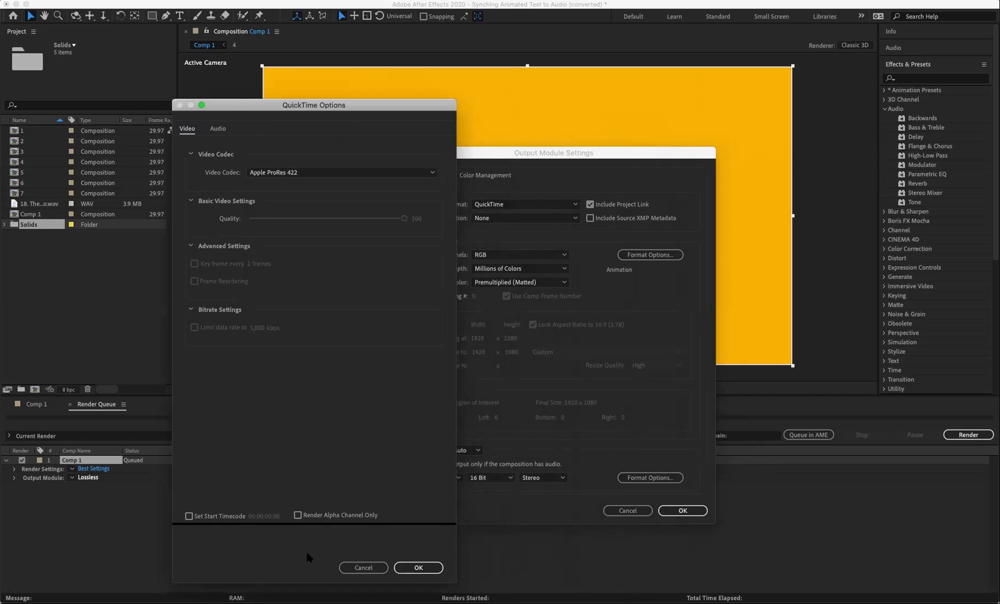
pyautogui.click(420, 568)
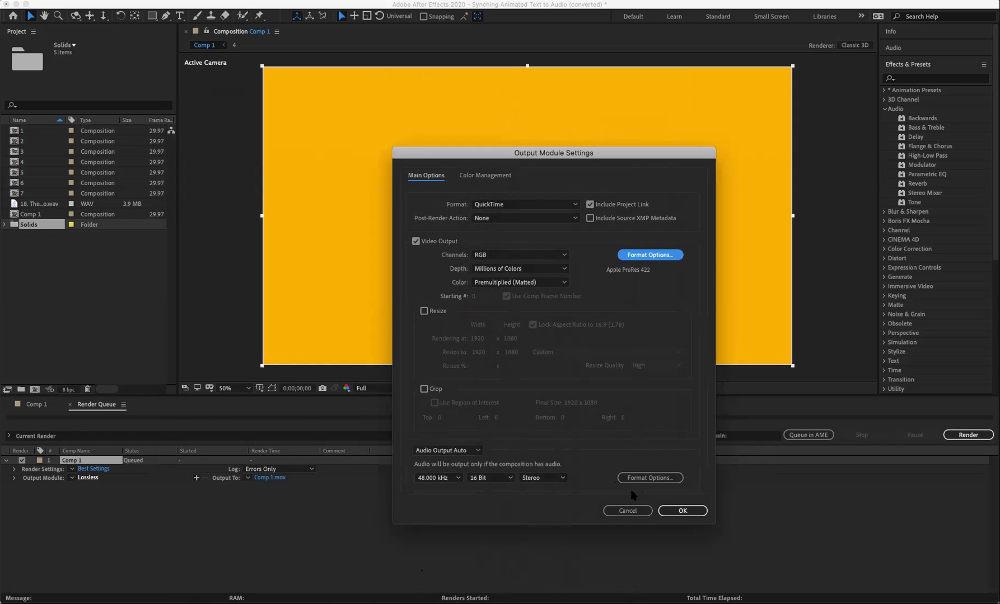
pyautogui.click(671, 512)
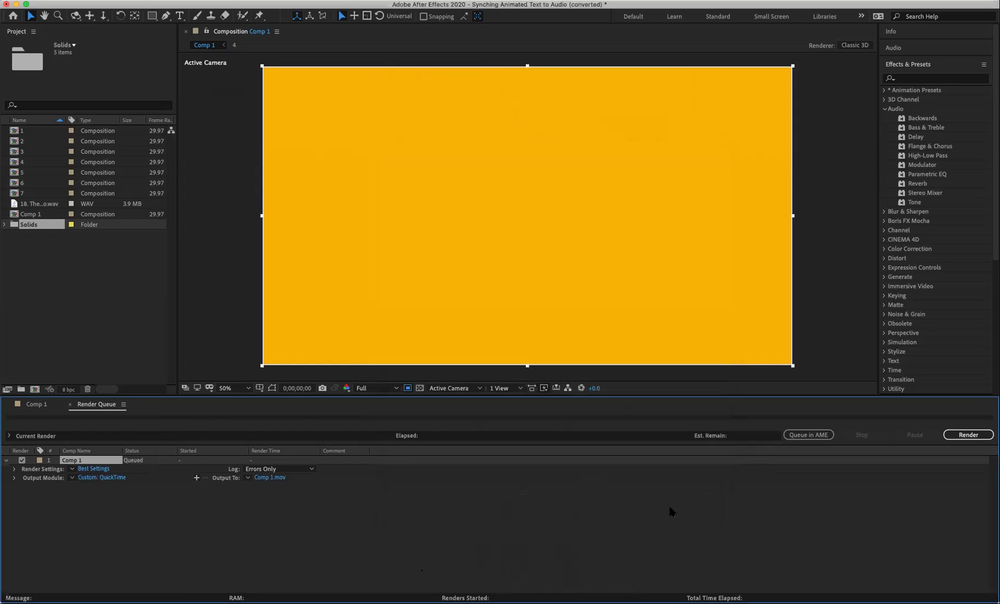
# Open the Output Movie To dialog from the Comp 1.mov link
pyautogui.click(264, 553)
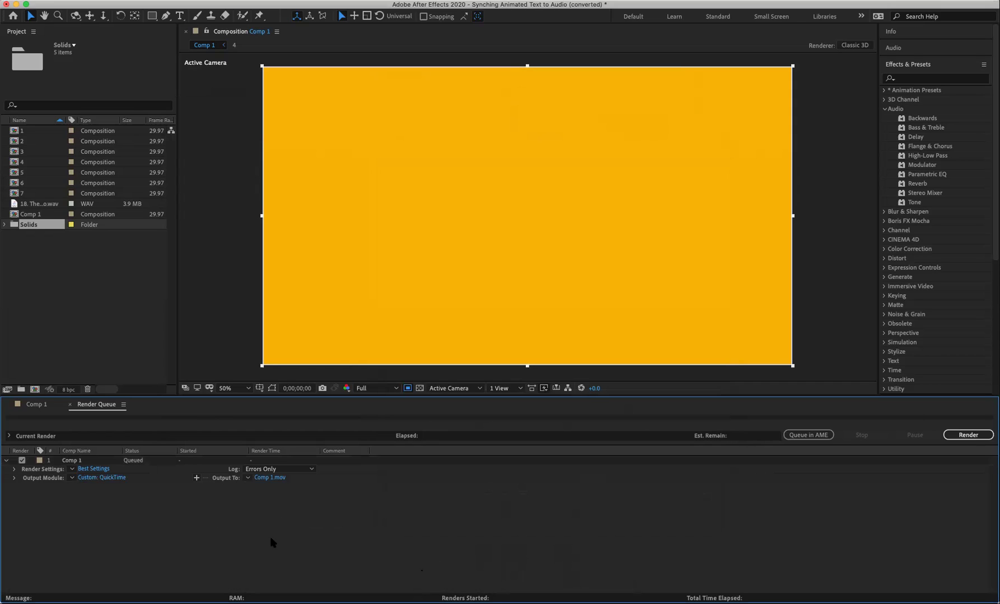
pyautogui.click(269, 478)
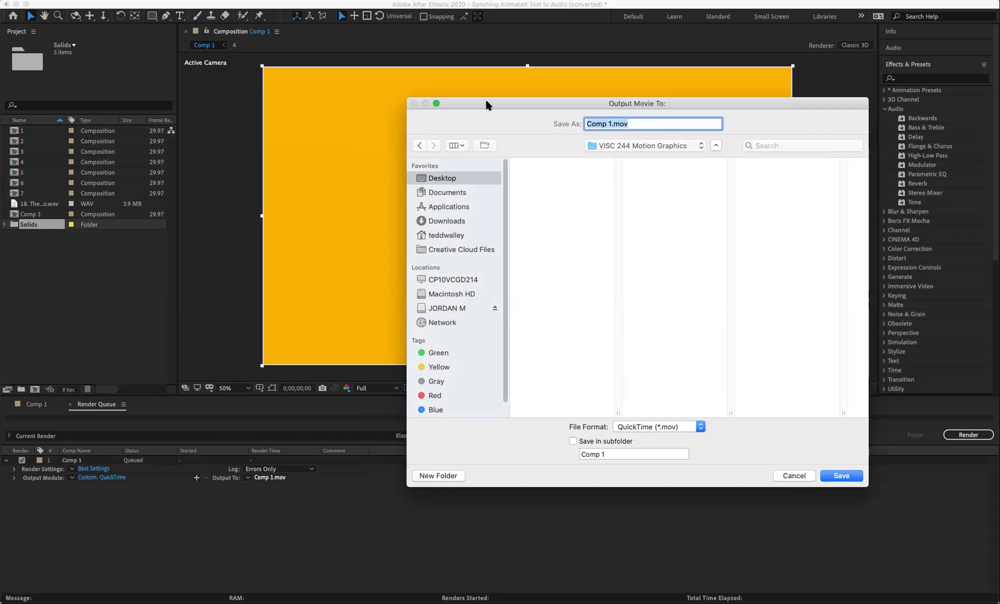
# Save the output as QuickTime file Render Que Demo.mov in VISC 244 Motion Graphics
pyautogui.moveTo(484, 103); pyautogui.dragTo(477, 161)
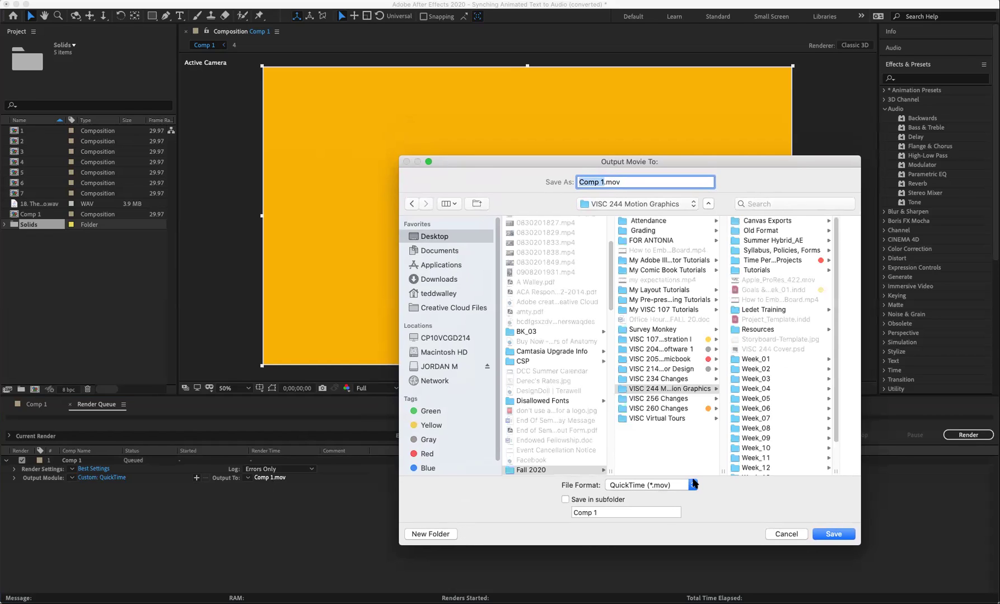
pyautogui.click(692, 485)
pyautogui.click(732, 486)
pyautogui.write('Render QUe')
pyautogui.press('BackSpace')
pyautogui.press('BackSpace')
pyautogui.press('BackSpace')
pyautogui.write('Que Demo')
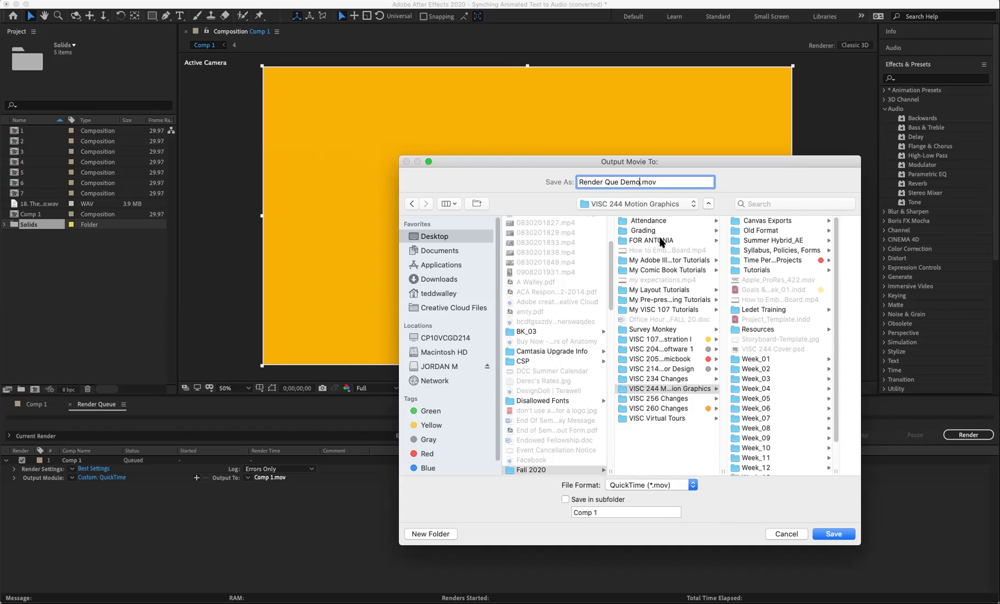
pyautogui.click(831, 535)
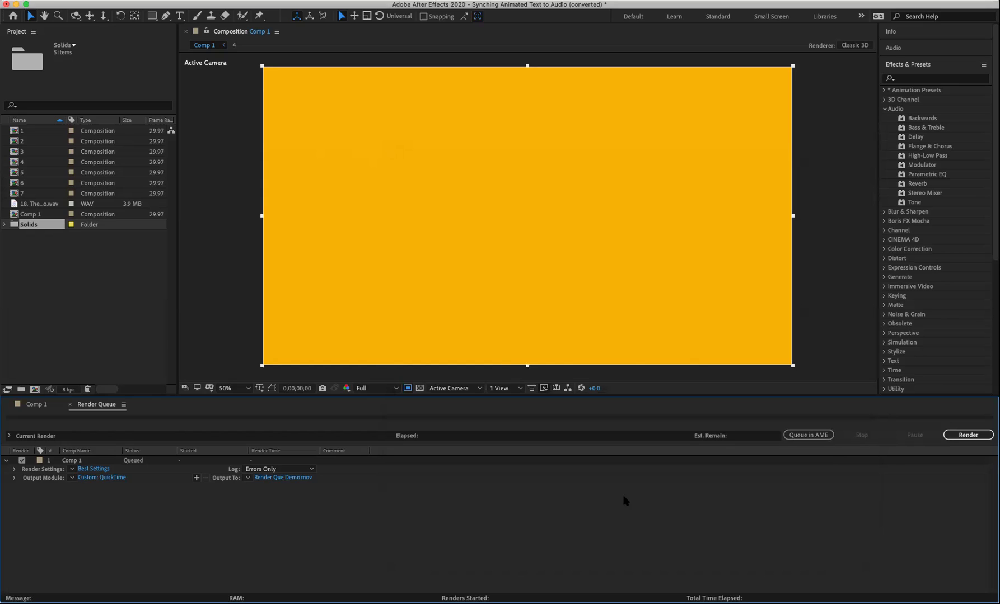
# Render Comp 1 and wait until its status reads Done
pyautogui.click(950, 438)
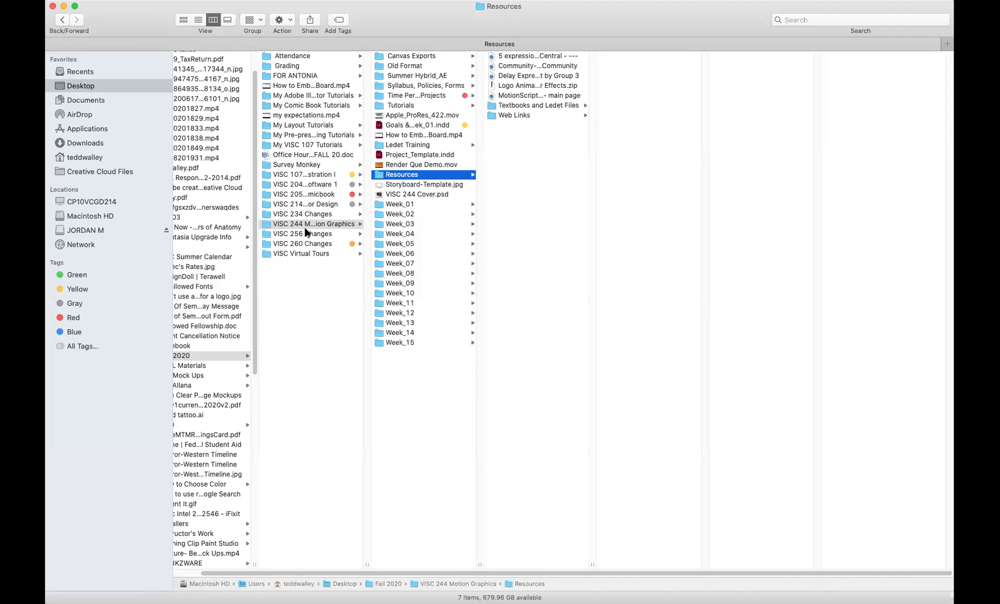
# Select Render Que Demo.mov in Finder to view its 1920×1080, 00:25 details
pyautogui.click(400, 166)
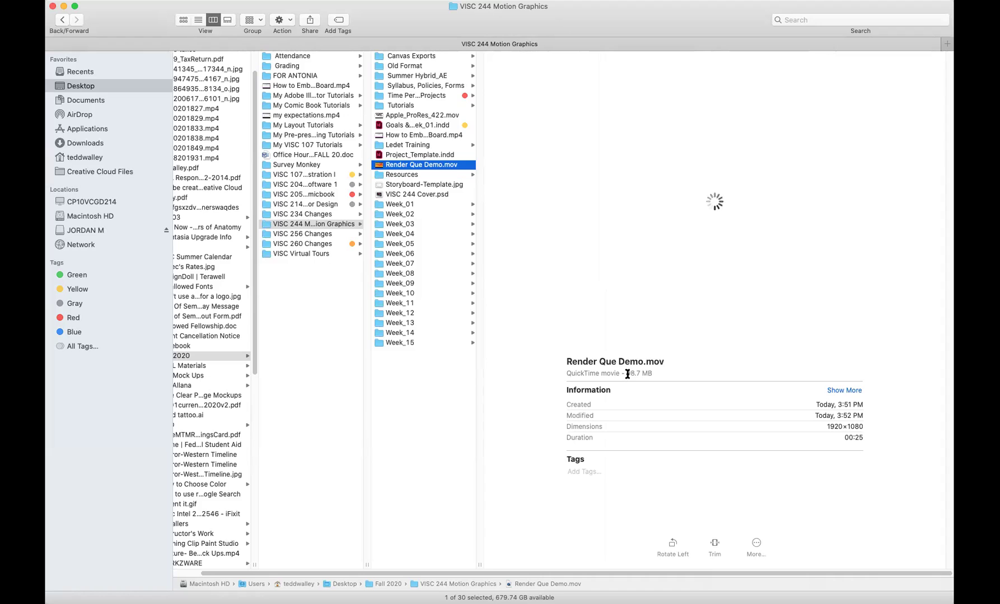
# Highlight the 98.7 MB file size, then deselect the movie to close its preview
pyautogui.moveTo(626, 374); pyautogui.dragTo(664, 388)
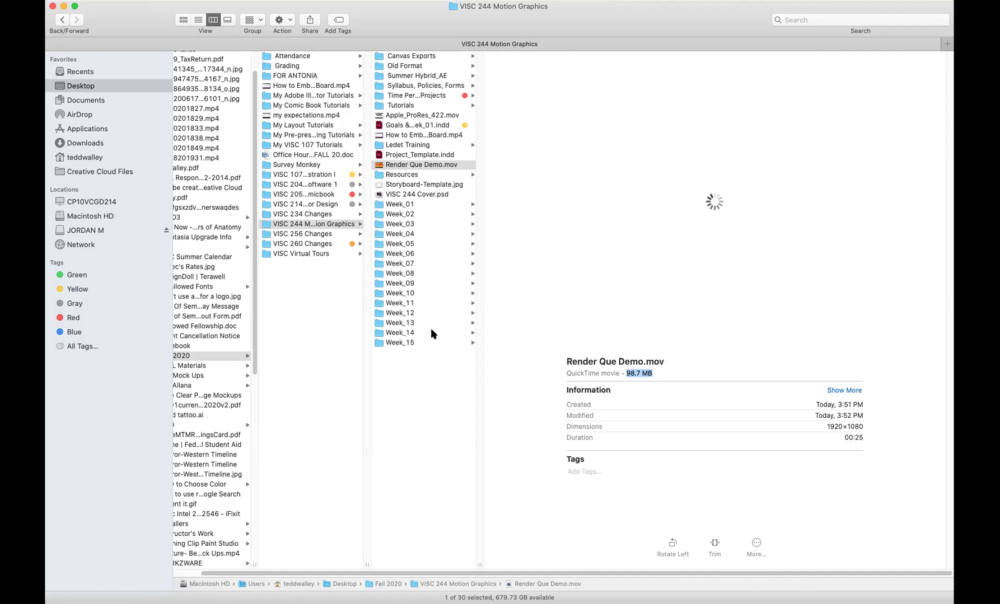
pyautogui.click(422, 372)
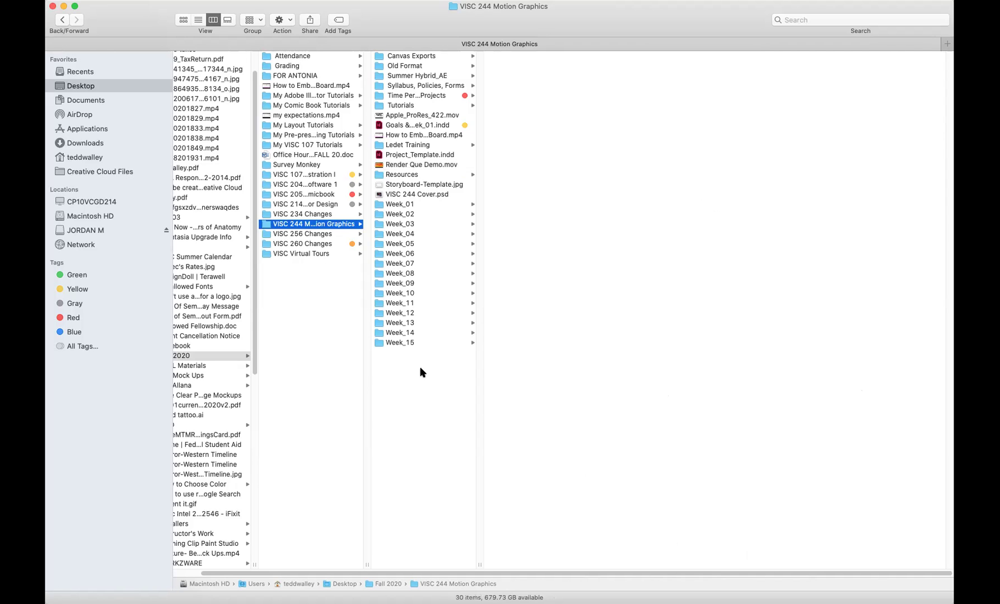